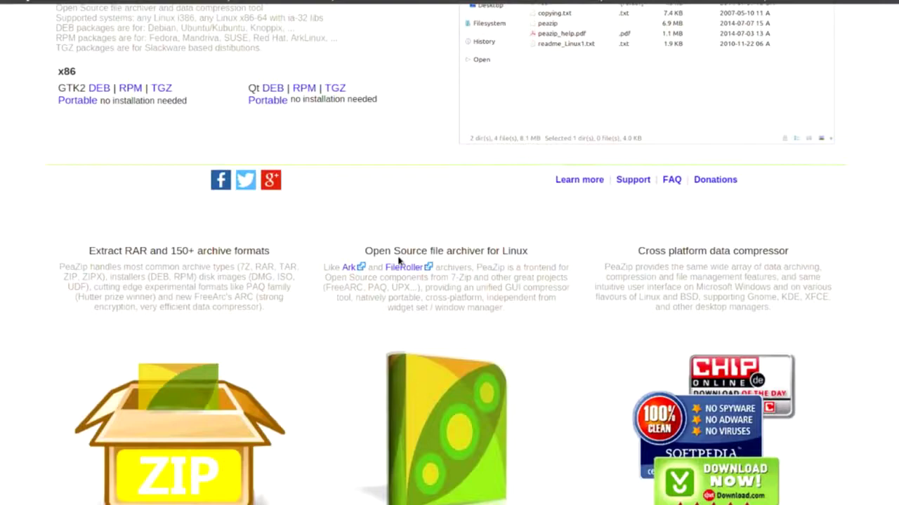
Scroll down the PeaZip download web page.
scroll(398, 261, "down", 4)
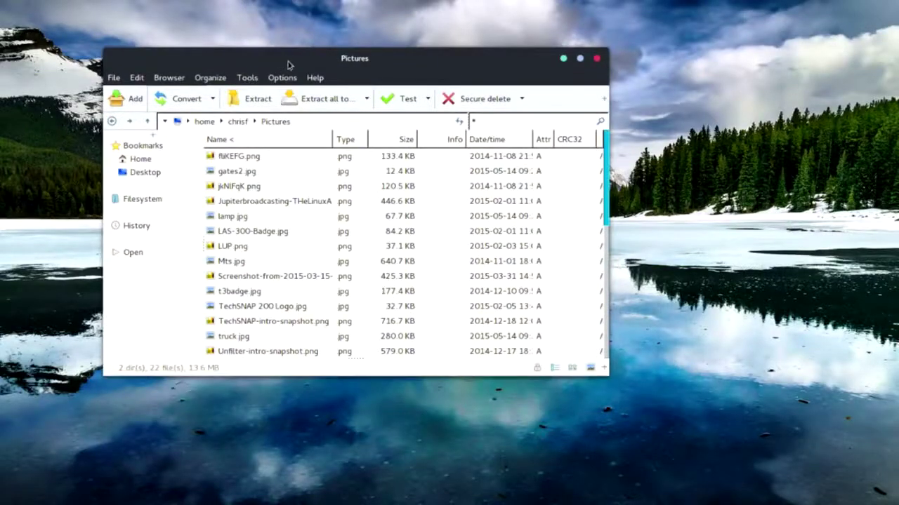
Select fliKEFG.png through the fourth image and start a new archive from them.
left_click_drag(288, 65, 363, 80)
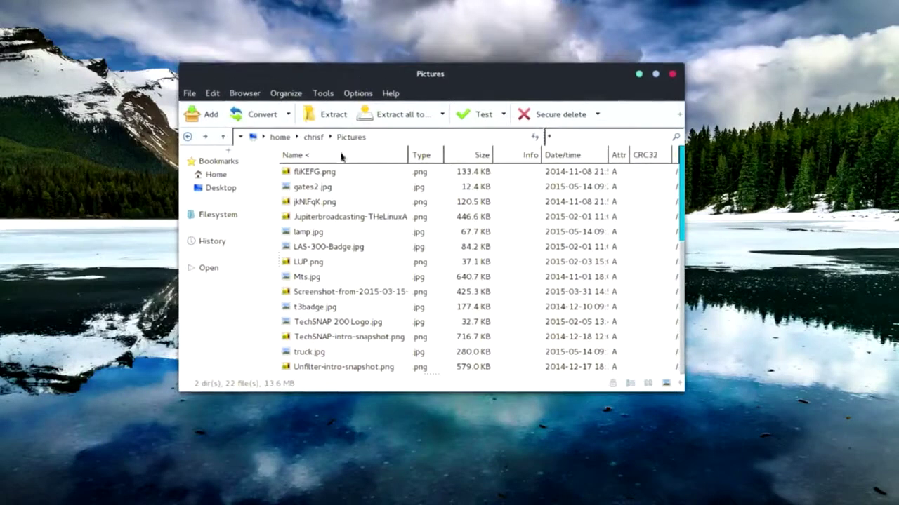
left_click(333, 175)
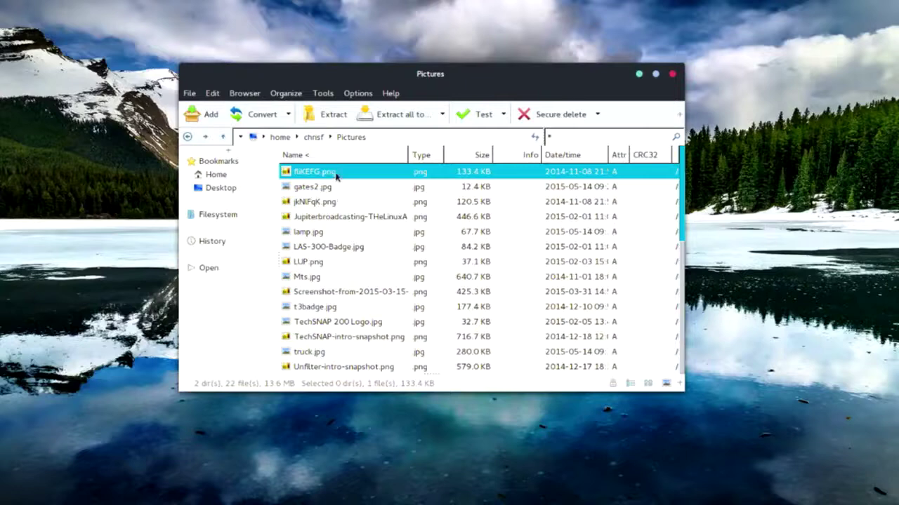
left_click(336, 218, "shift")
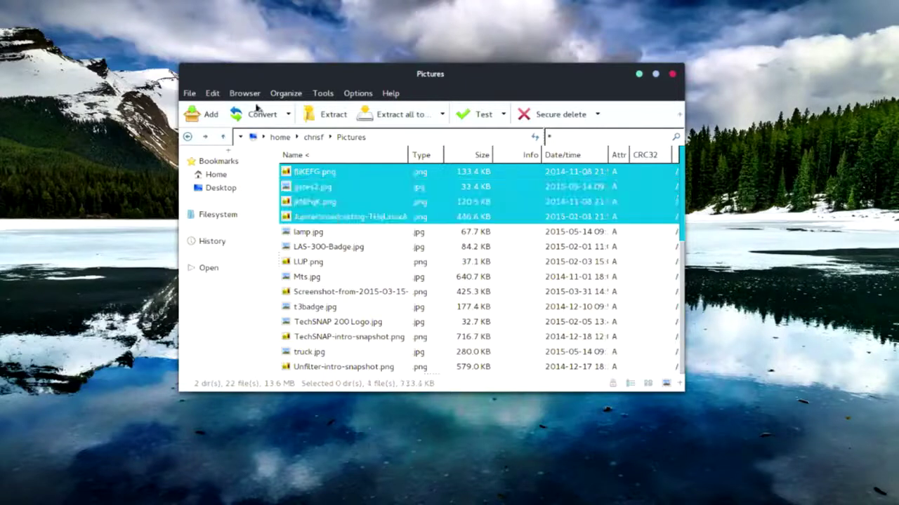
left_click(189, 93)
left_click(211, 109)
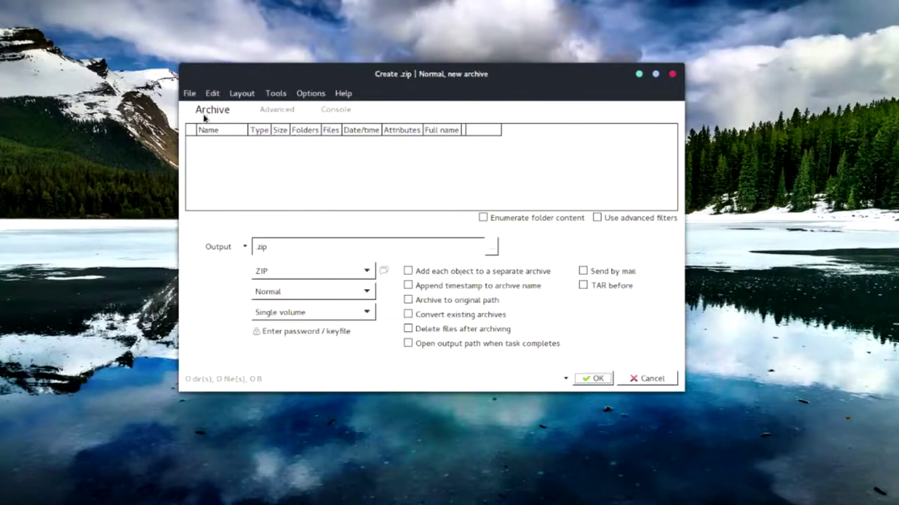
Name the archive DirtyPictures and switch its format to Self-extracting ARC.
left_click(491, 247)
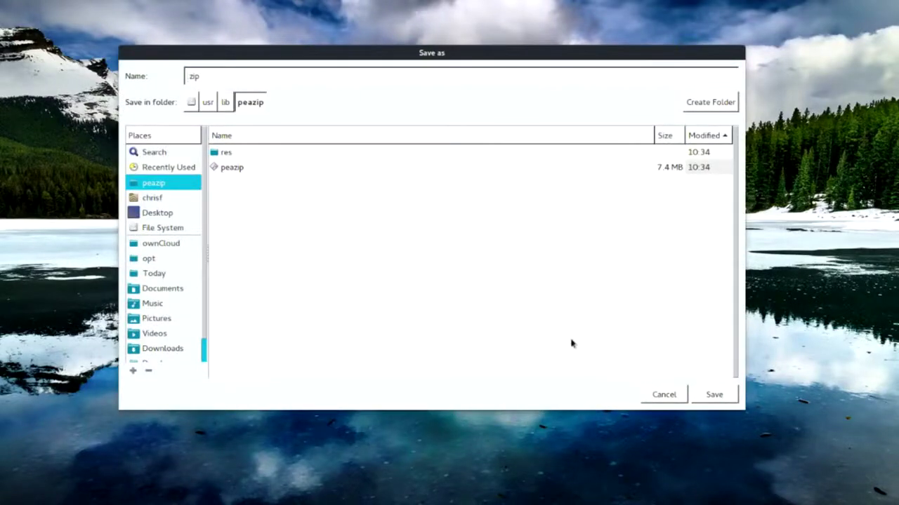
type("DirtyP")
type("ictures")
key("Return")
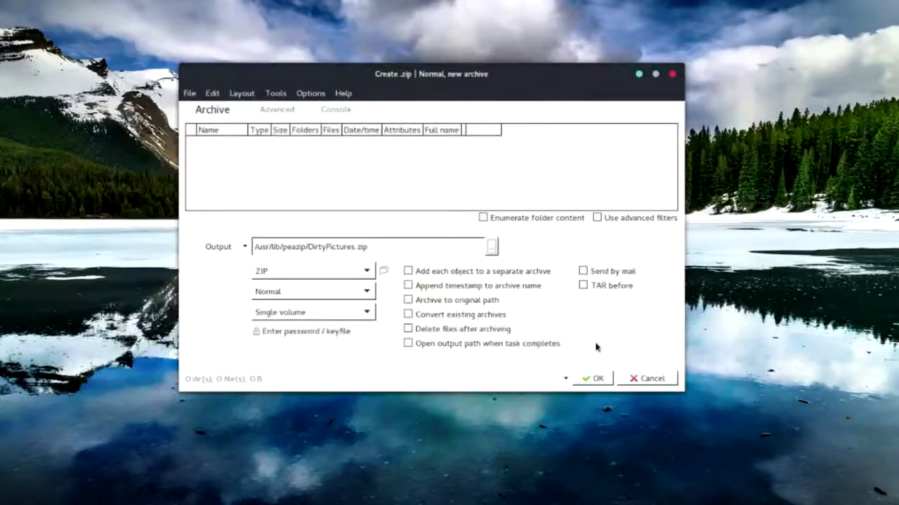
left_click(363, 273)
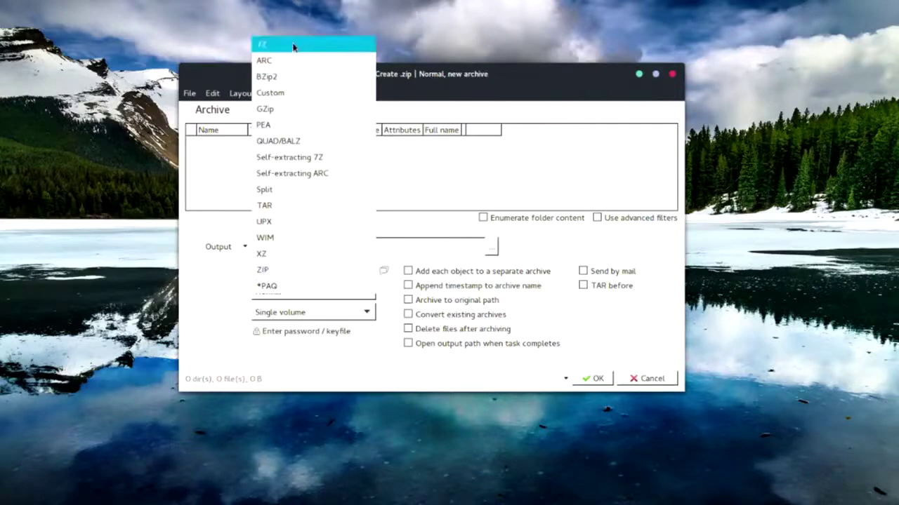
left_click(346, 175)
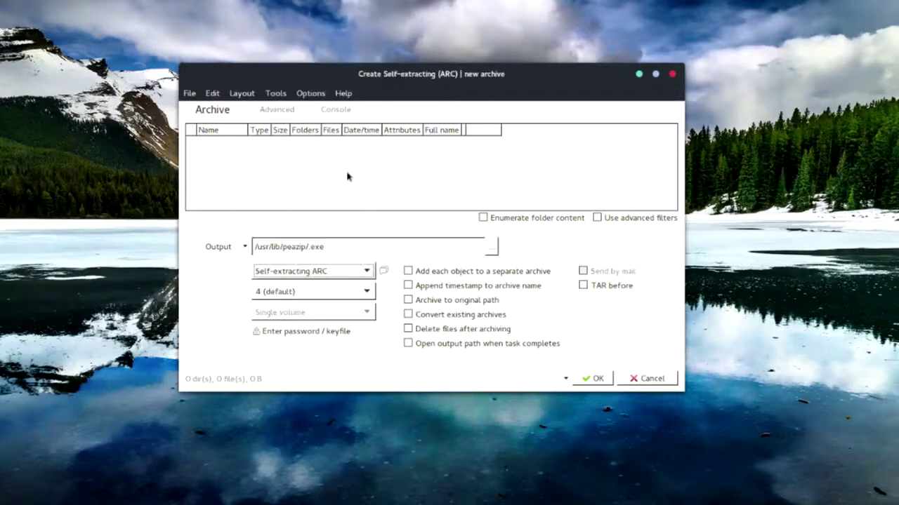
left_click(328, 331)
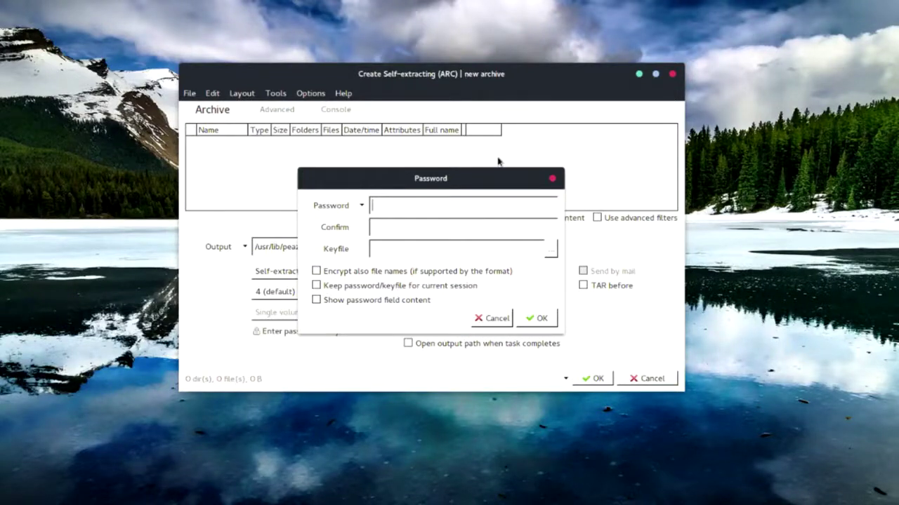
left_click(495, 321)
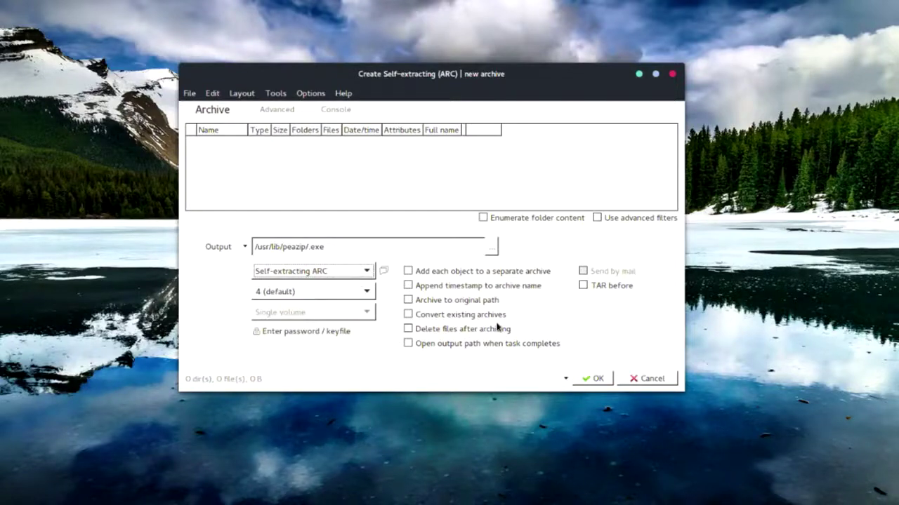
left_click(307, 92)
Open PeaZip's Options > Settings.
left_click(313, 135)
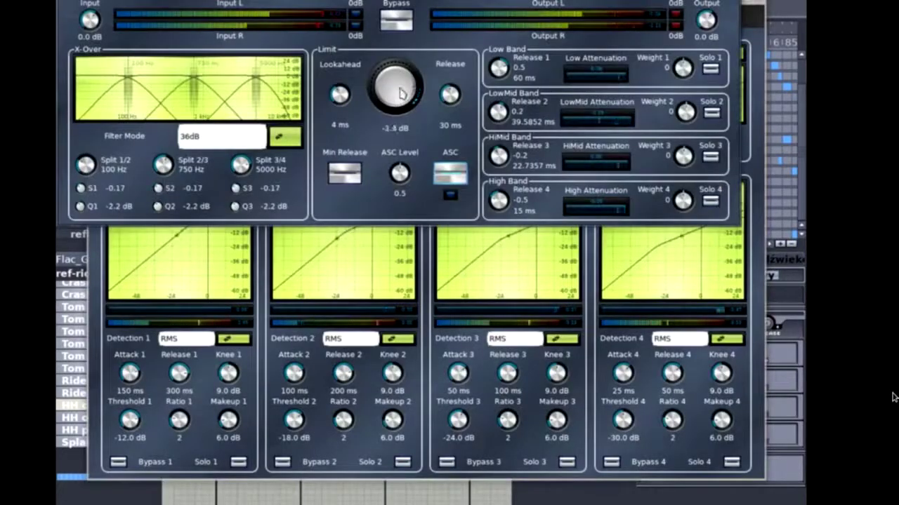
Set the limiter's Limit to about -1.9 dB, bypass it, then bypass the Multiband Compressor.
scroll(402, 95, "up", 2)
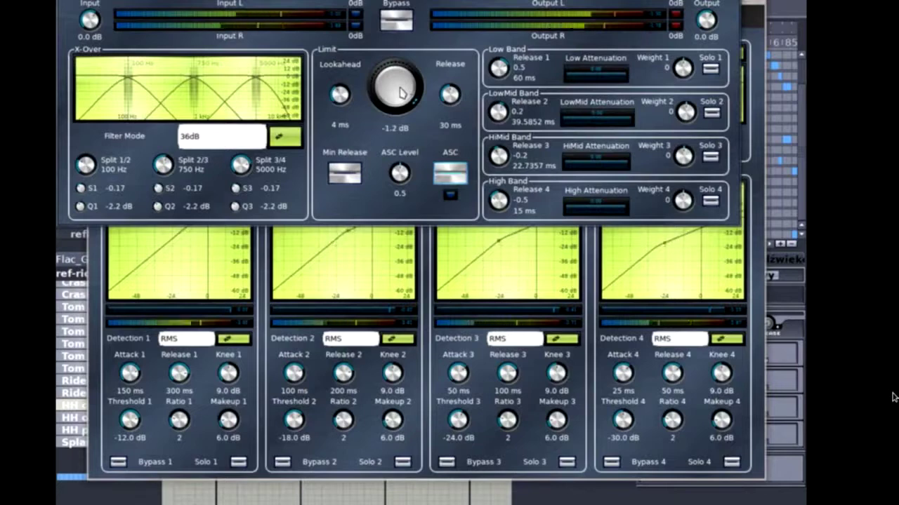
scroll(401, 94, "down", 1)
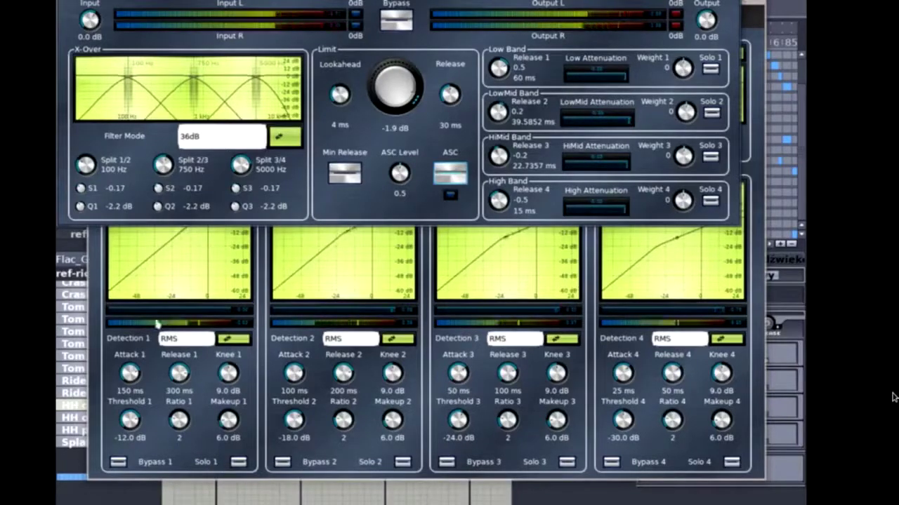
left_click(397, 27)
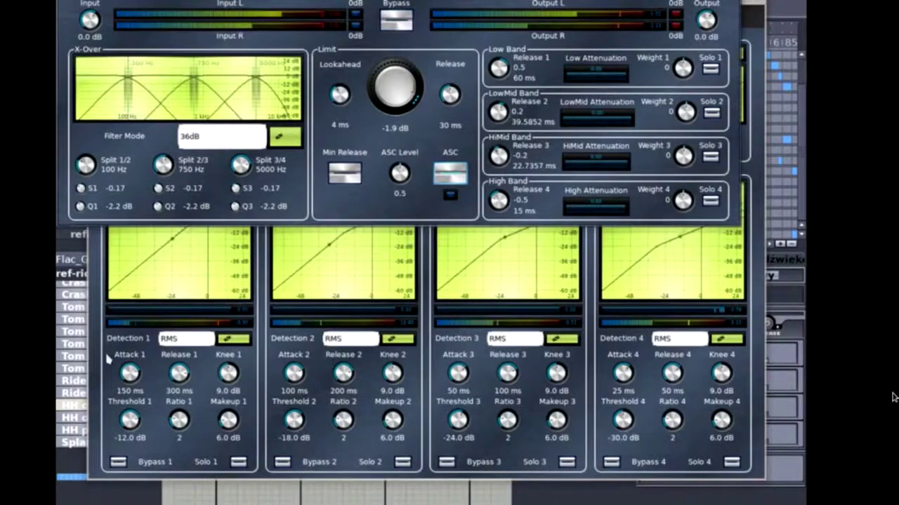
left_click(107, 260)
left_click(131, 129)
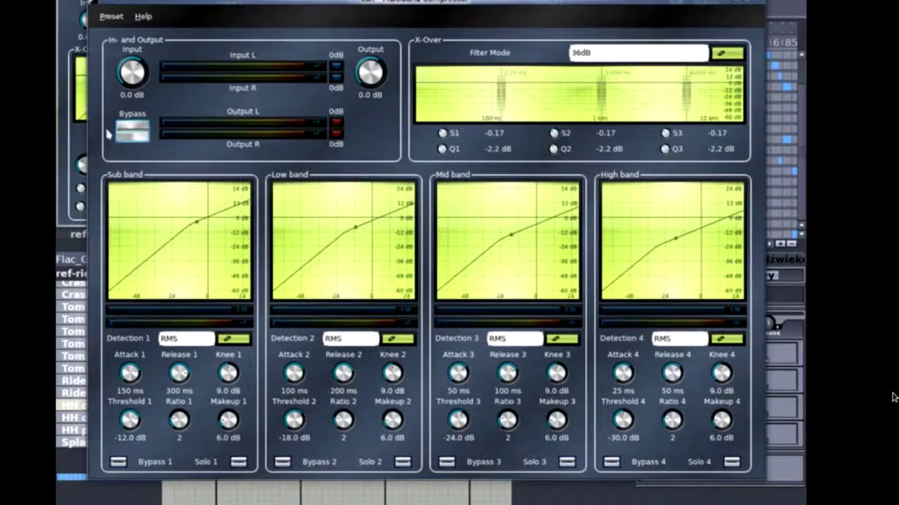
Move the limiter's Limit to -10.8 dB and back to -1.0 dB, then close the compressor window.
left_click(83, 138)
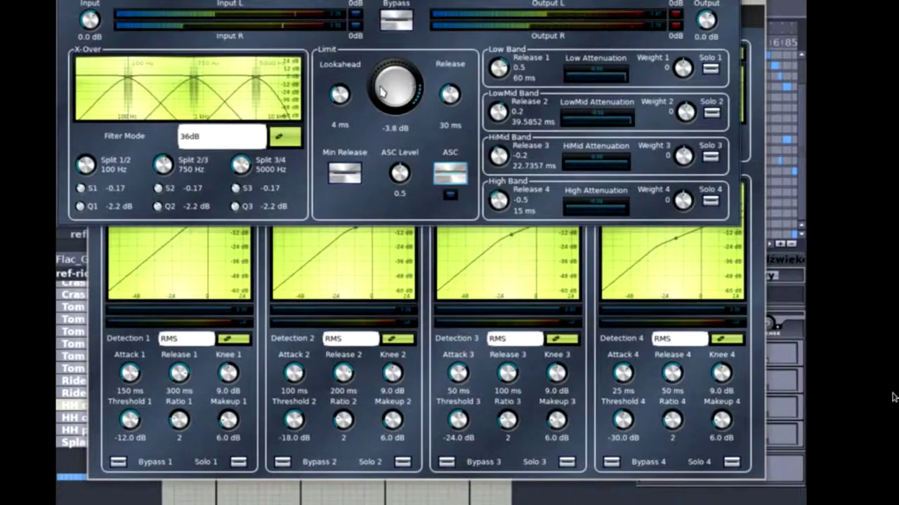
scroll(382, 97, "down", 1)
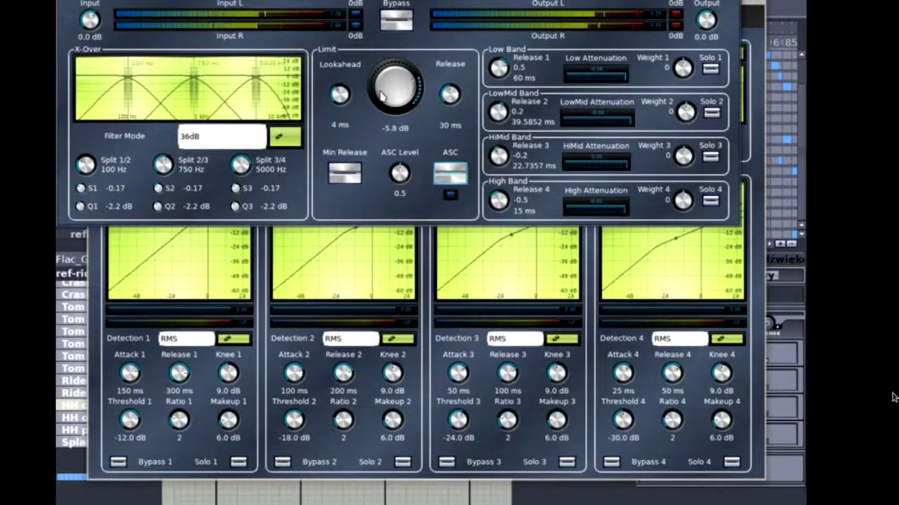
scroll(384, 99, "down", 1)
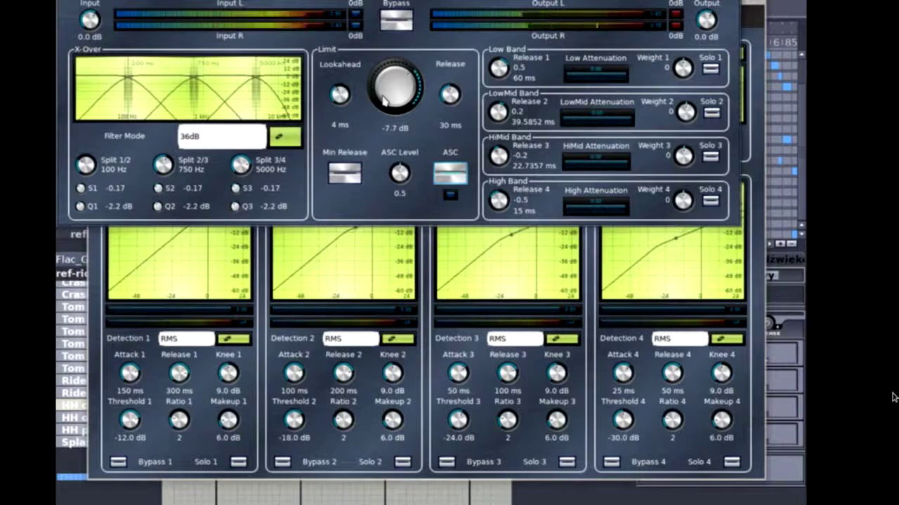
left_click_drag(383, 99, 387, 104)
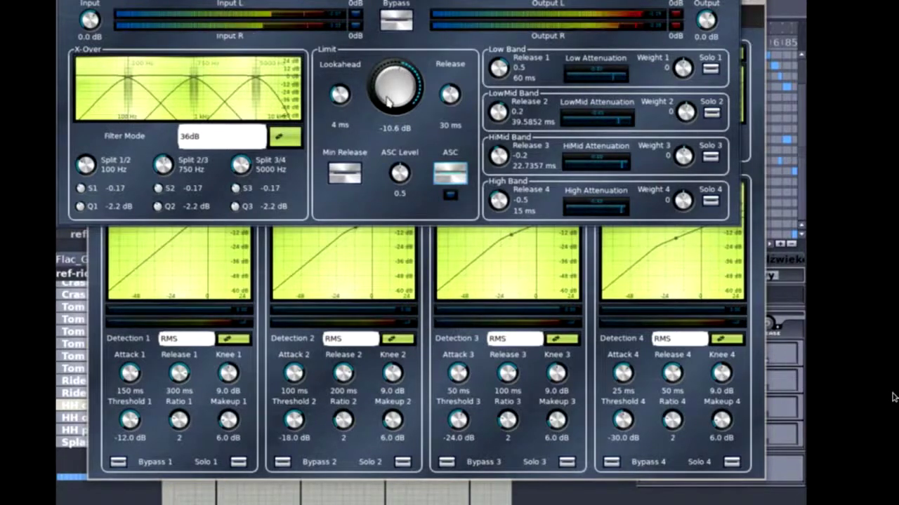
left_click_drag(387, 102, 386, 80)
left_click(98, 369)
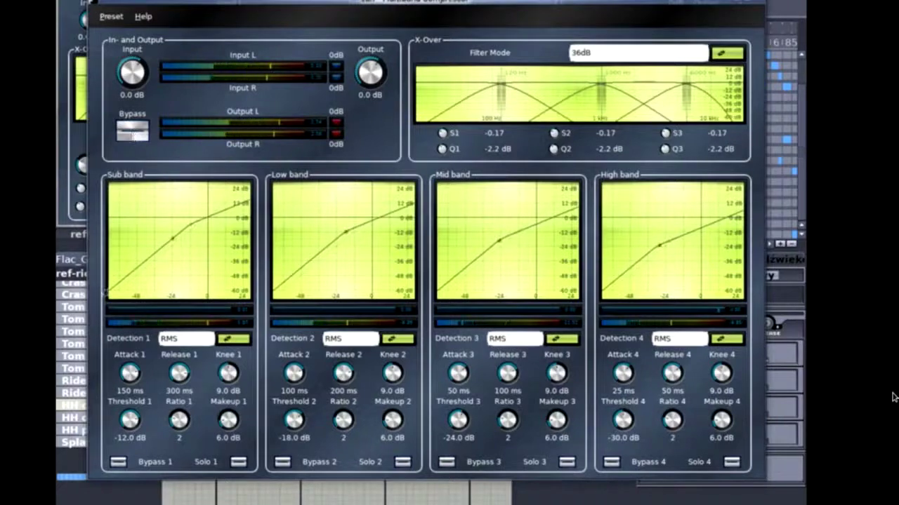
left_click(109, 500)
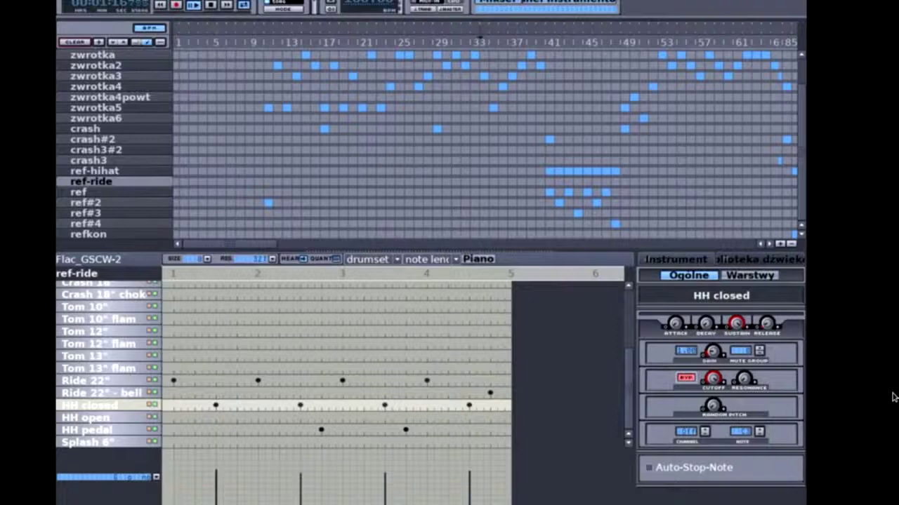
key("F9")
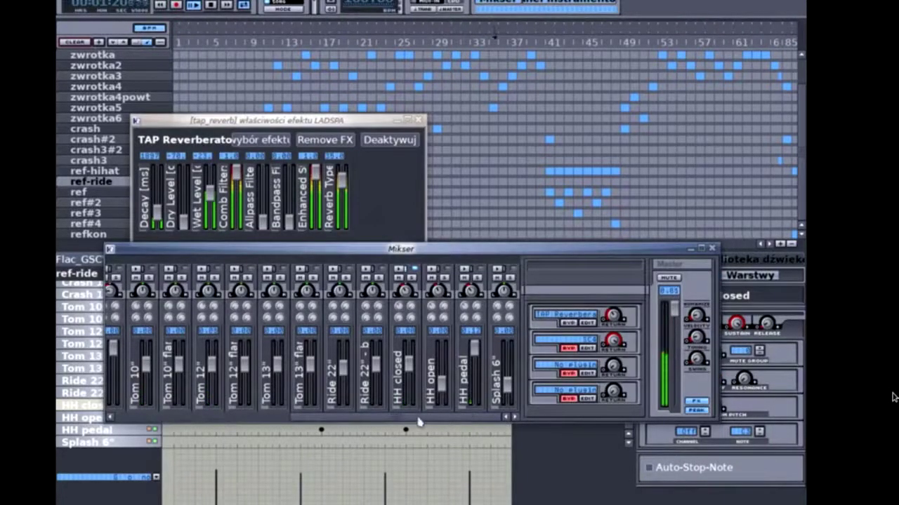
left_click_drag(406, 423, 252, 420)
key("F9")
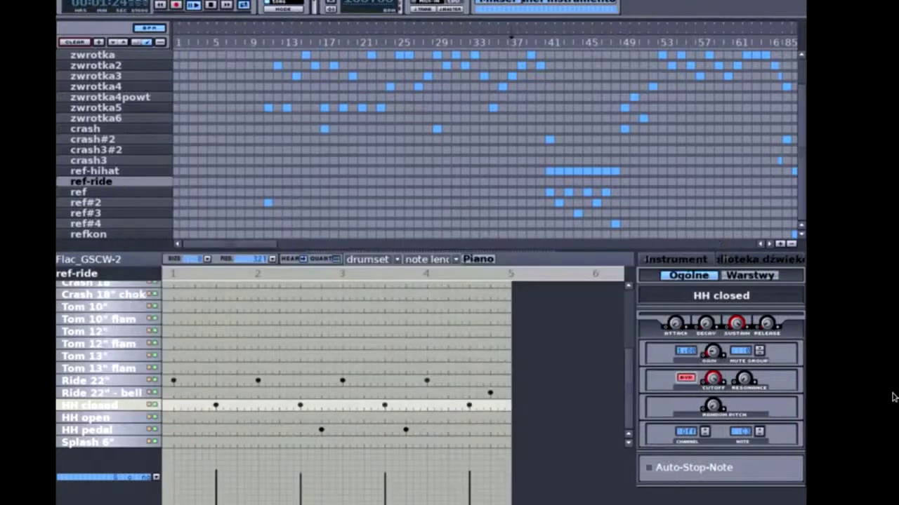
View the zwrotka4powt, zwrotka4, zwrotka3 and ref-hihat patterns in turn.
left_click(113, 98)
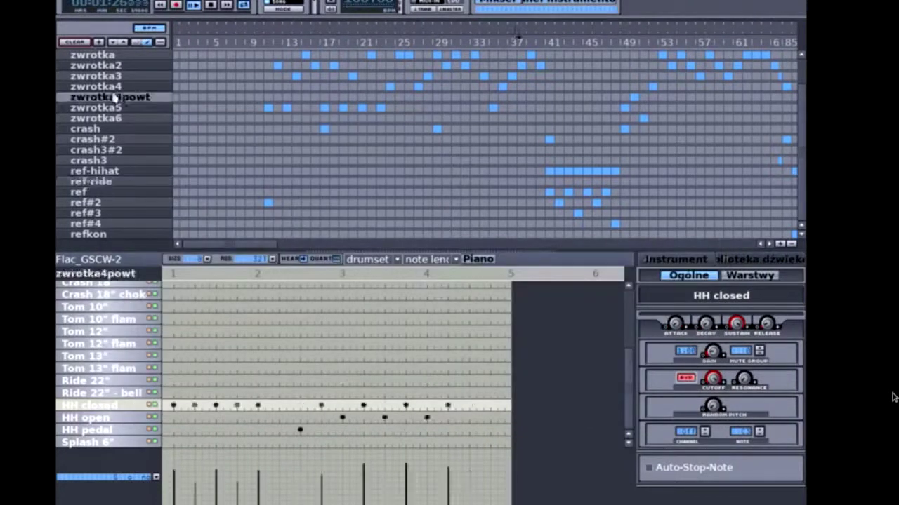
left_click(108, 87)
left_click(107, 80)
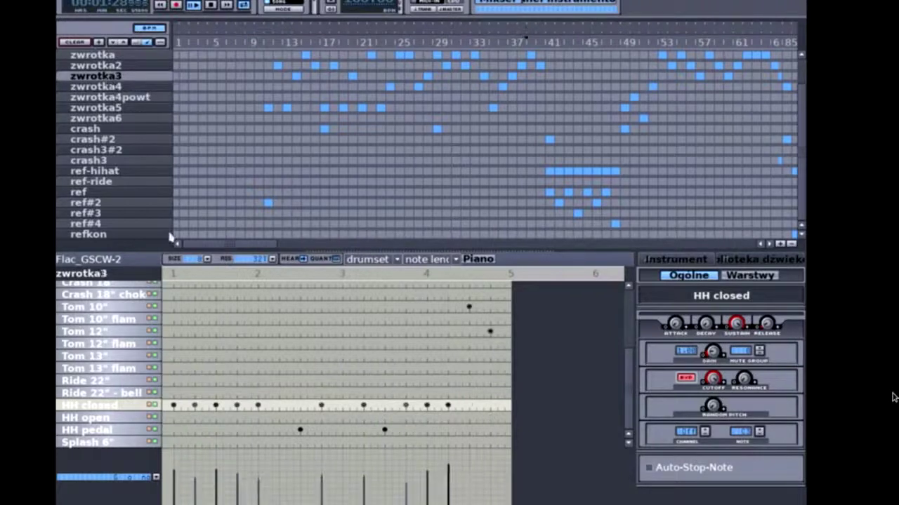
scroll(225, 332, "up", 5)
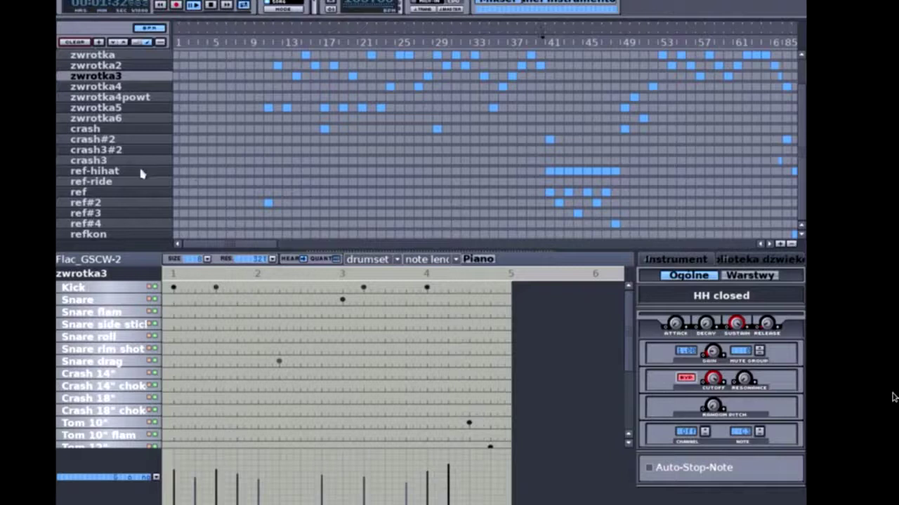
left_click(98, 171)
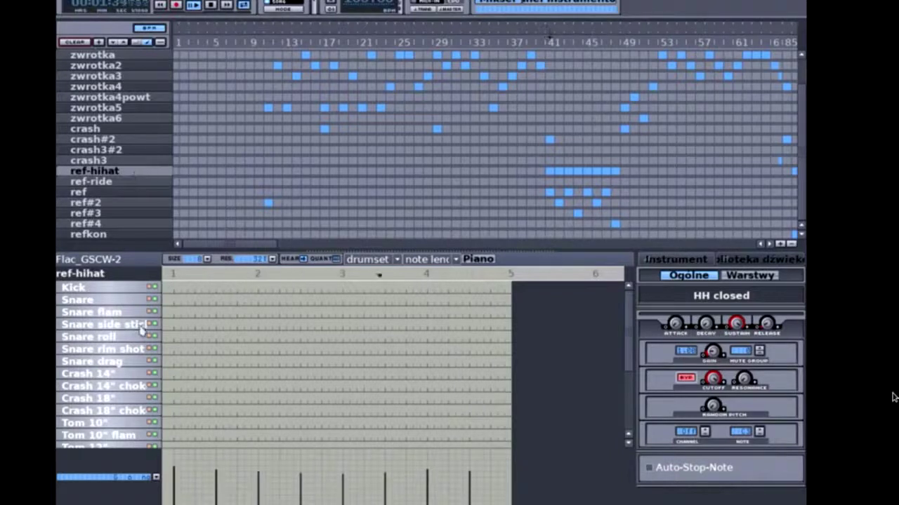
scroll(143, 330, "down", 5)
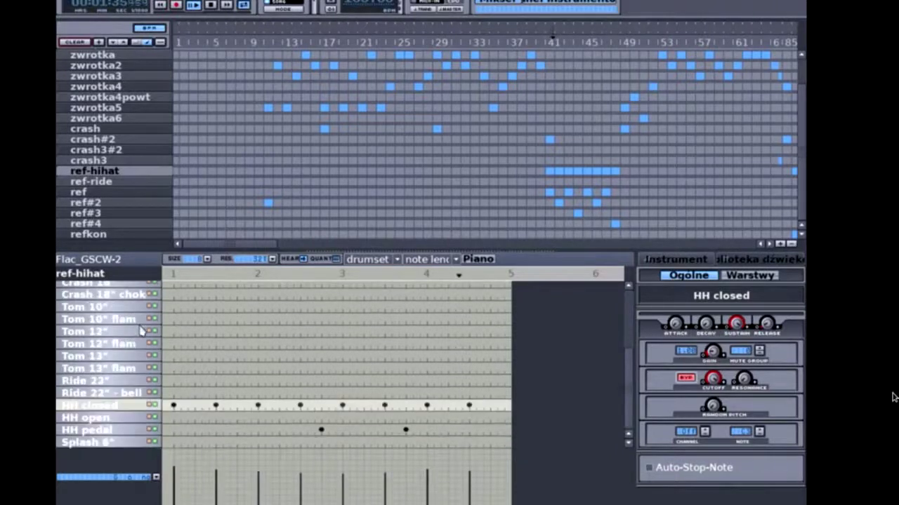
View the ref, ref-ride, ref#2 and ref#3 patterns, ending on ref#3.
left_click(99, 194)
left_click(99, 183)
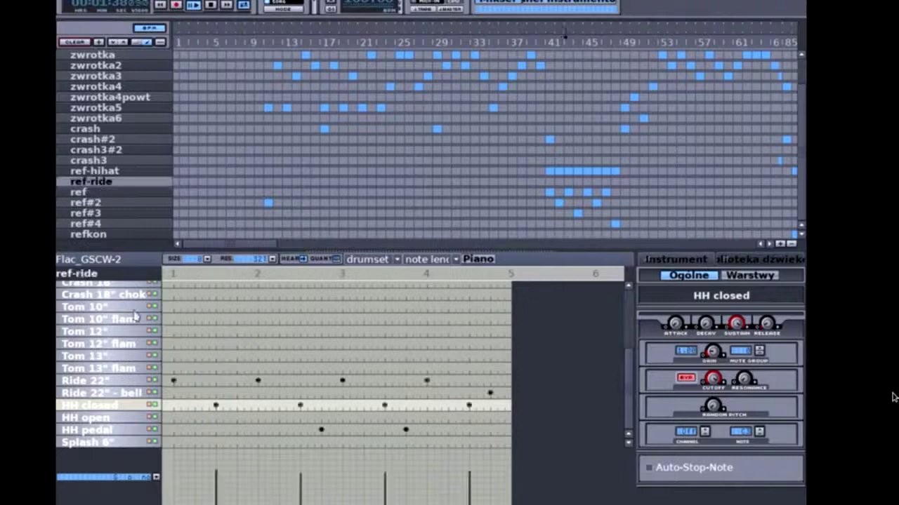
scroll(136, 315, "up", 5)
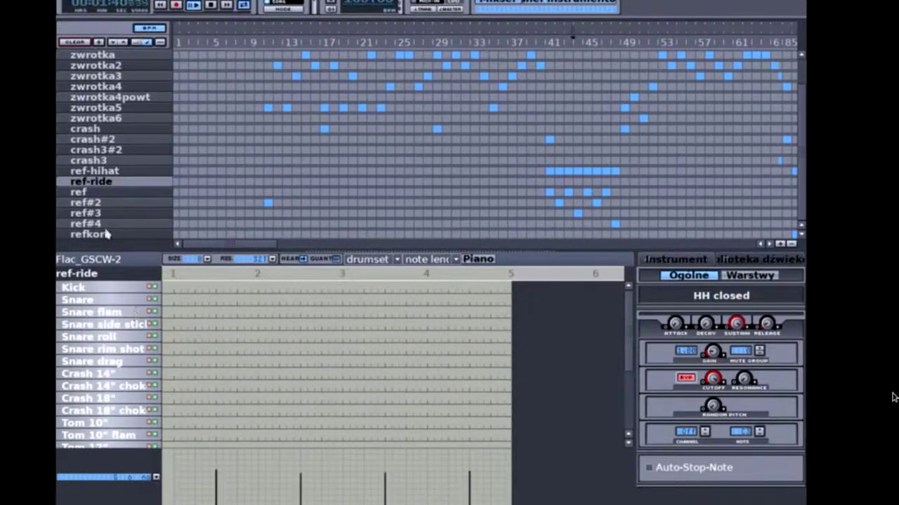
left_click(106, 193)
left_click(108, 204)
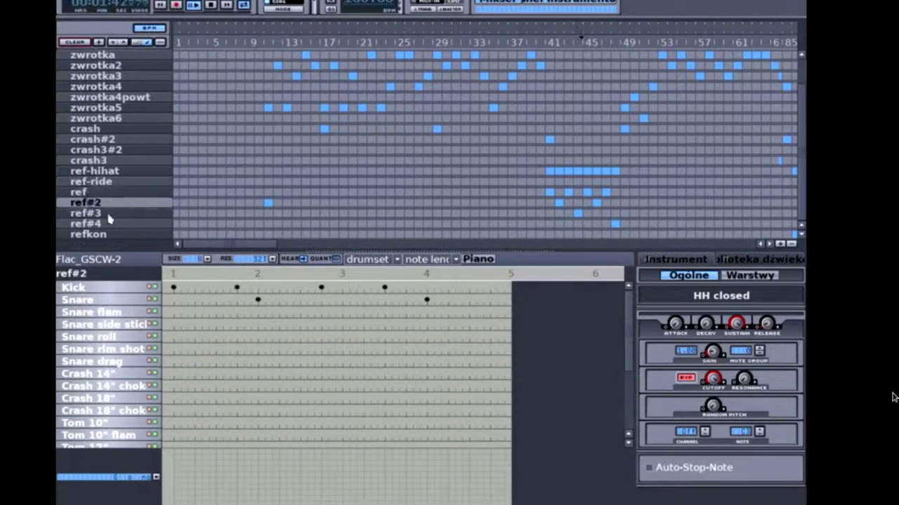
left_click(109, 214)
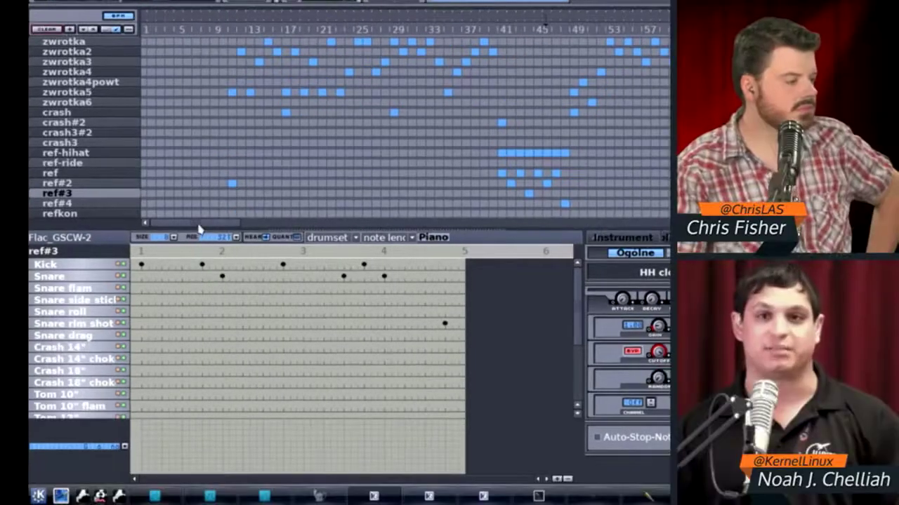
left_click_drag(235, 244, 280, 246)
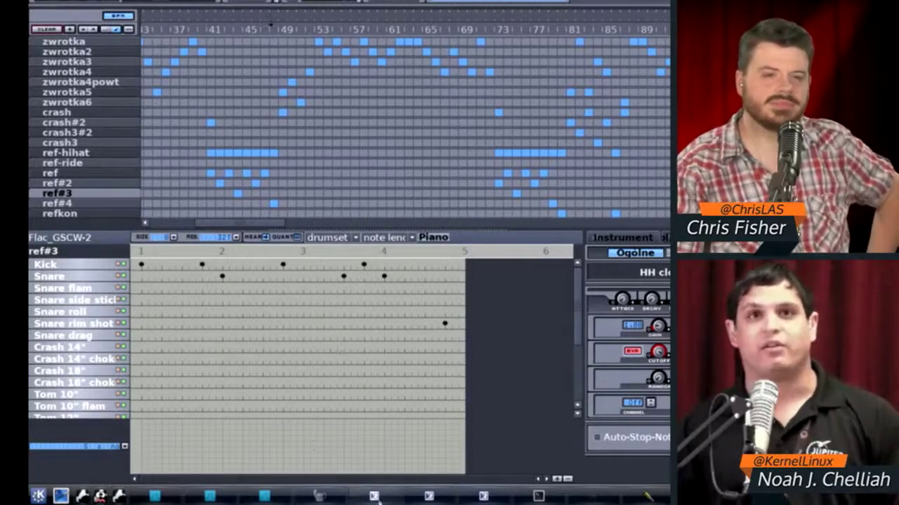
Show the mixer's TAP Reverberator FX settings, then bypass the output compressor's low band.
left_click(483, 495)
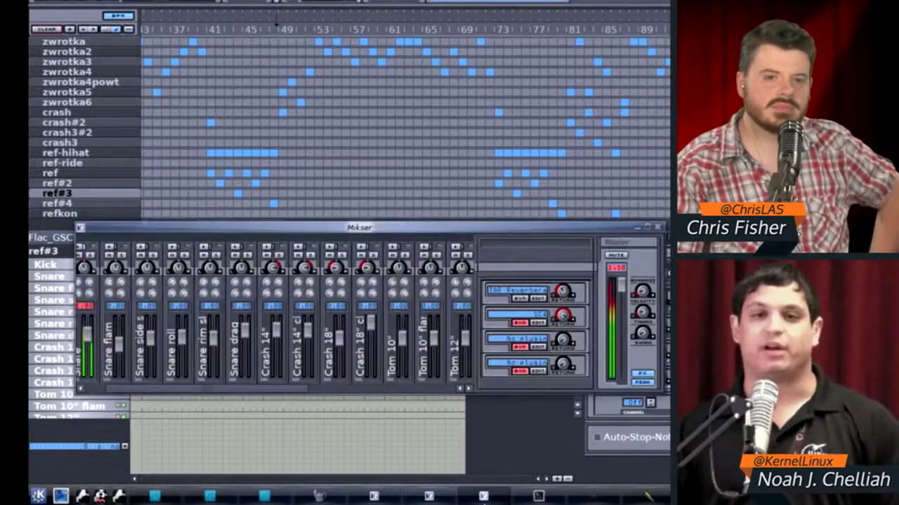
left_click(429, 496)
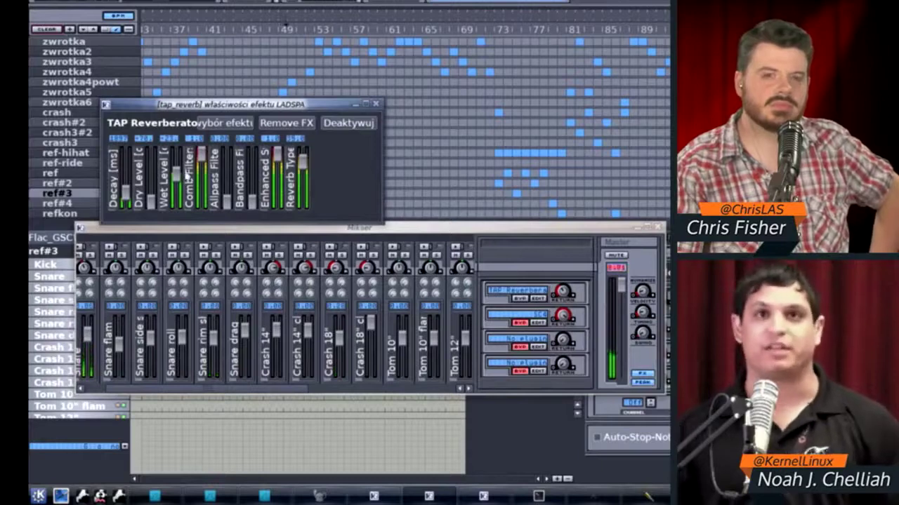
left_click(560, 295)
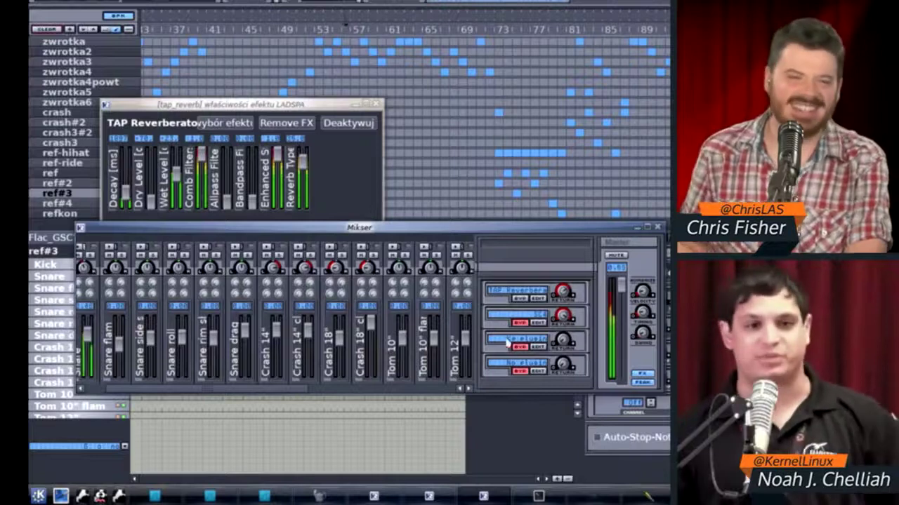
left_click_drag(141, 391, 127, 391)
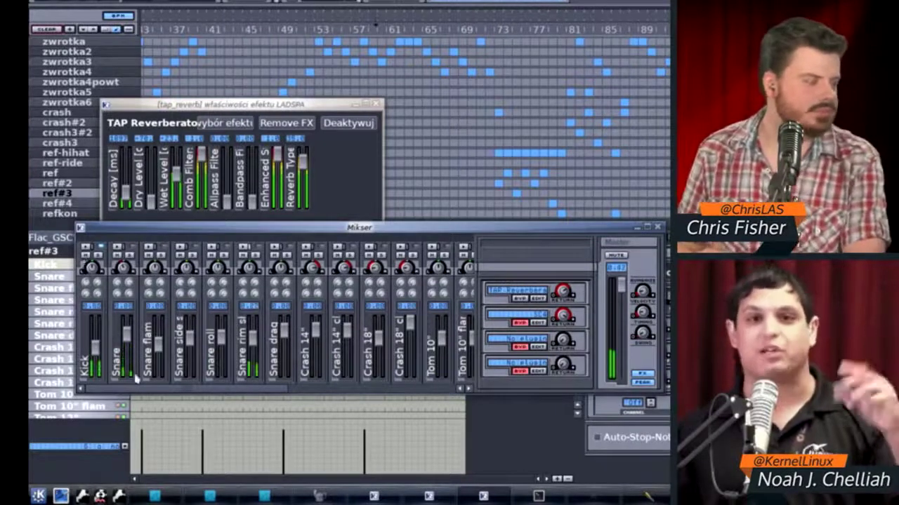
left_click(120, 495)
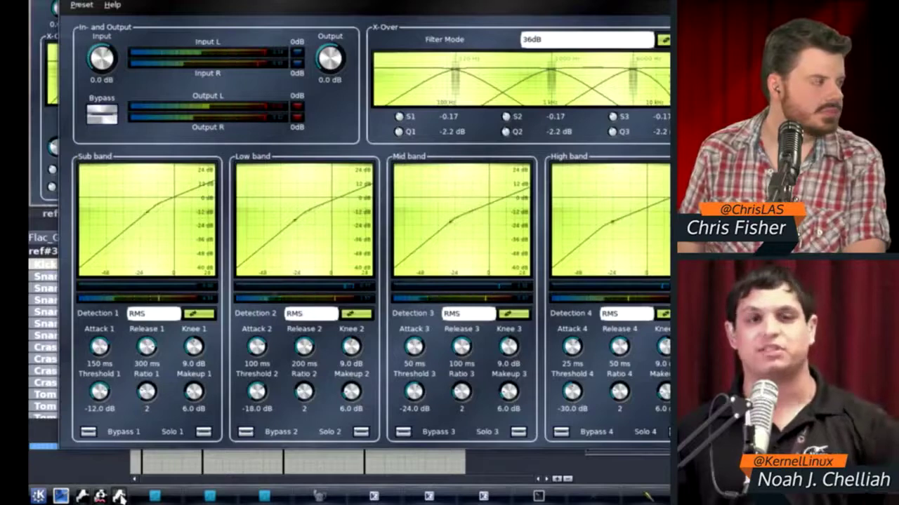
left_click(245, 432)
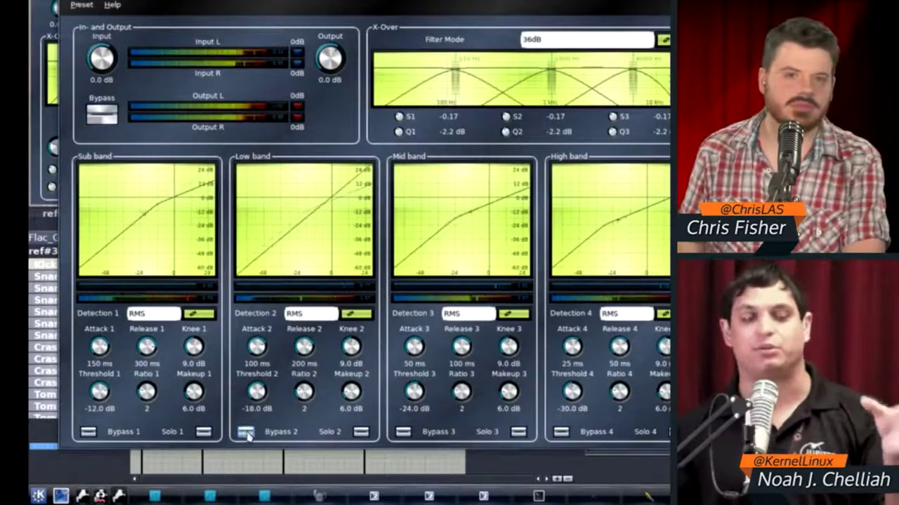